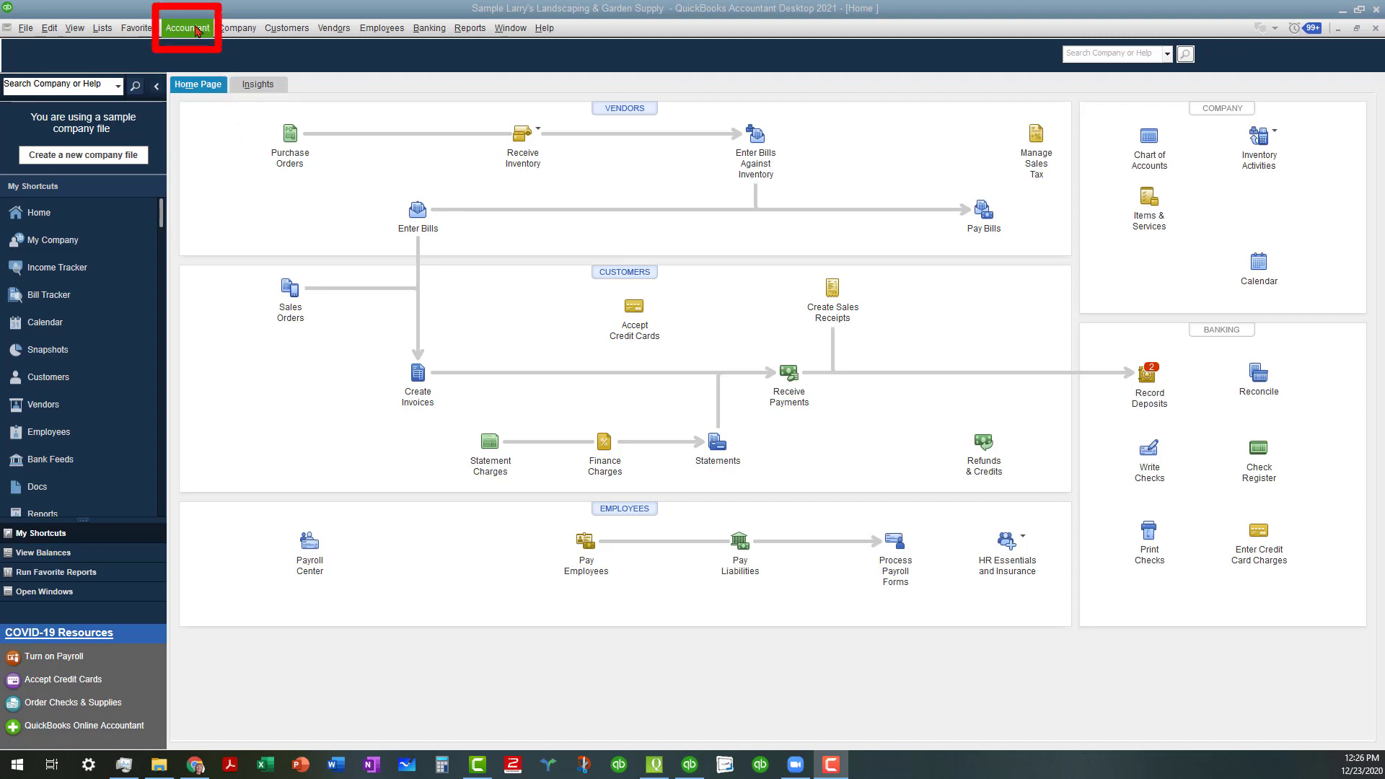
- Open Reclassify Transactions from Accountant > Client Data Review for fiscal 10/01/2024–09/30/2025
click(196, 31)
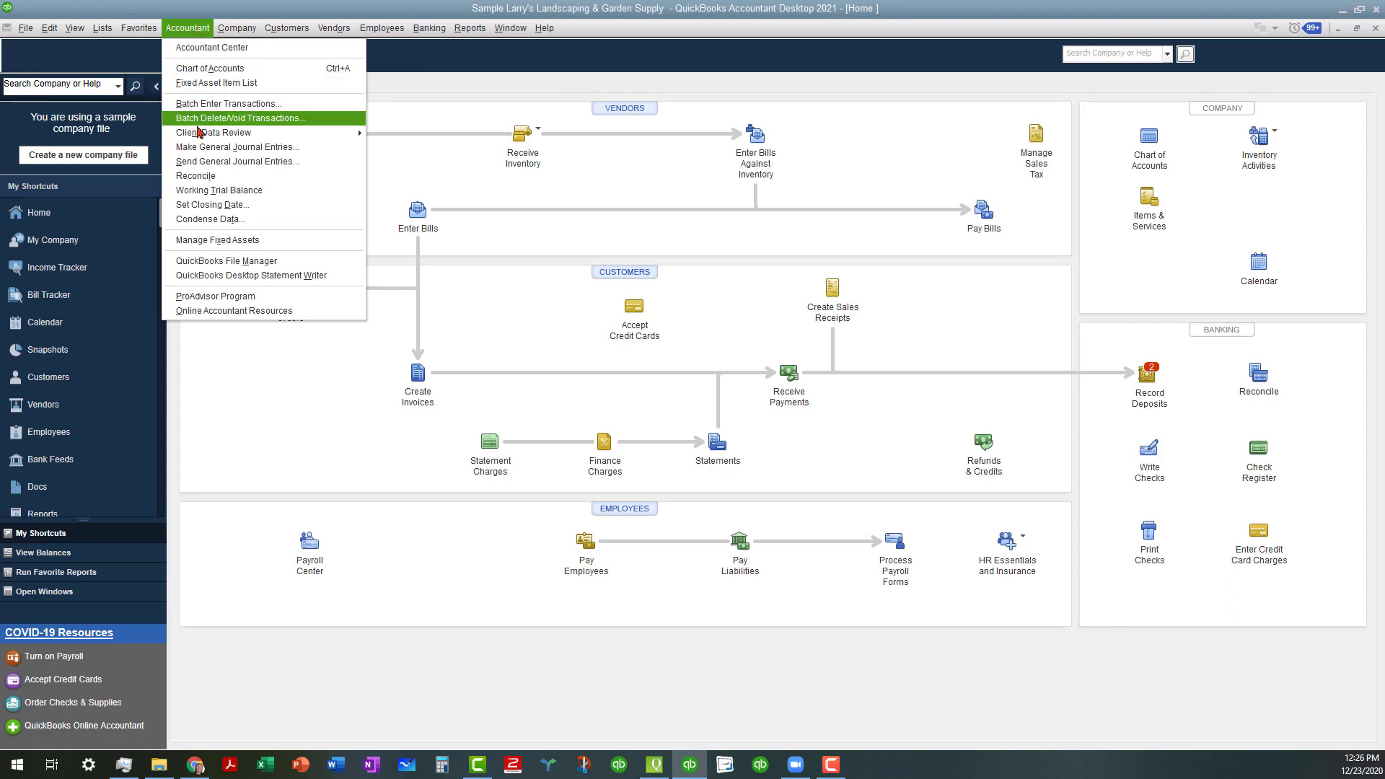
mouse_move(200, 134)
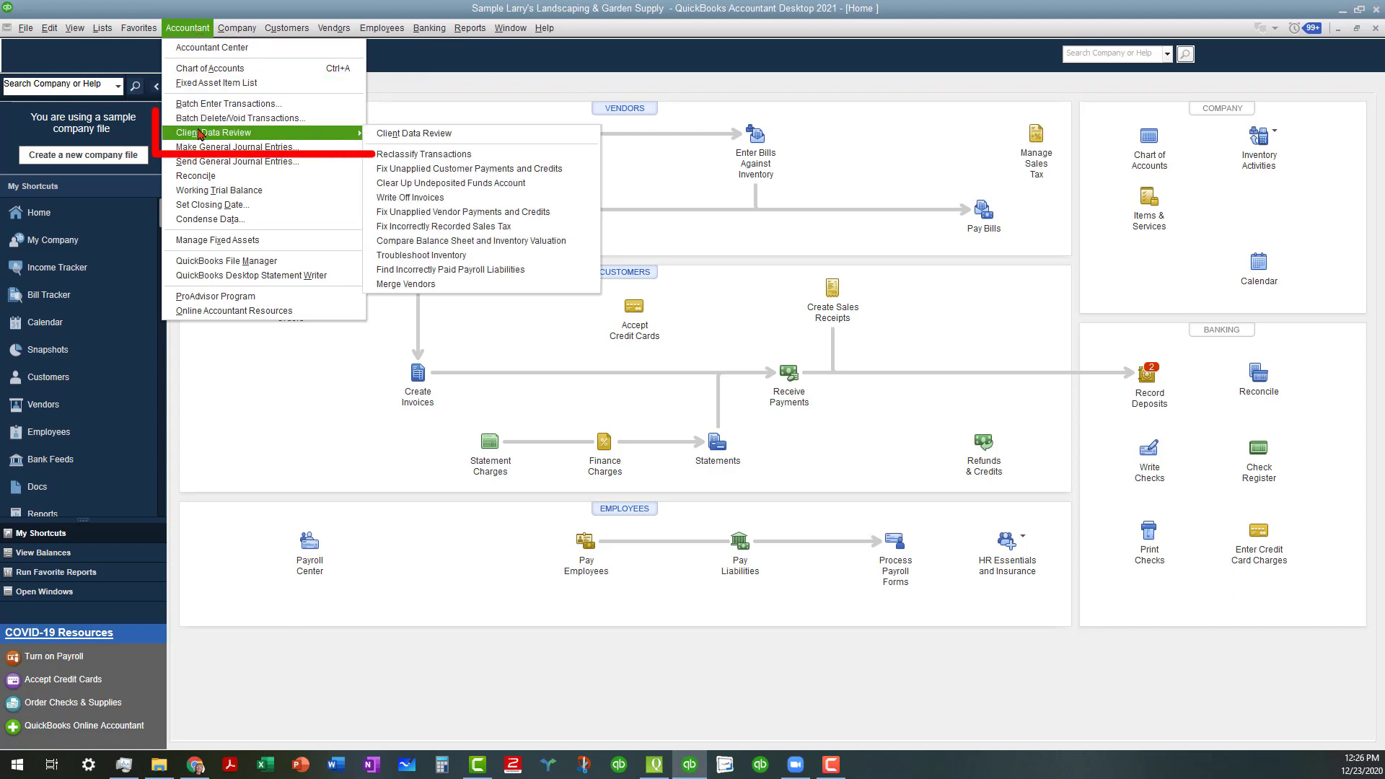
click(413, 155)
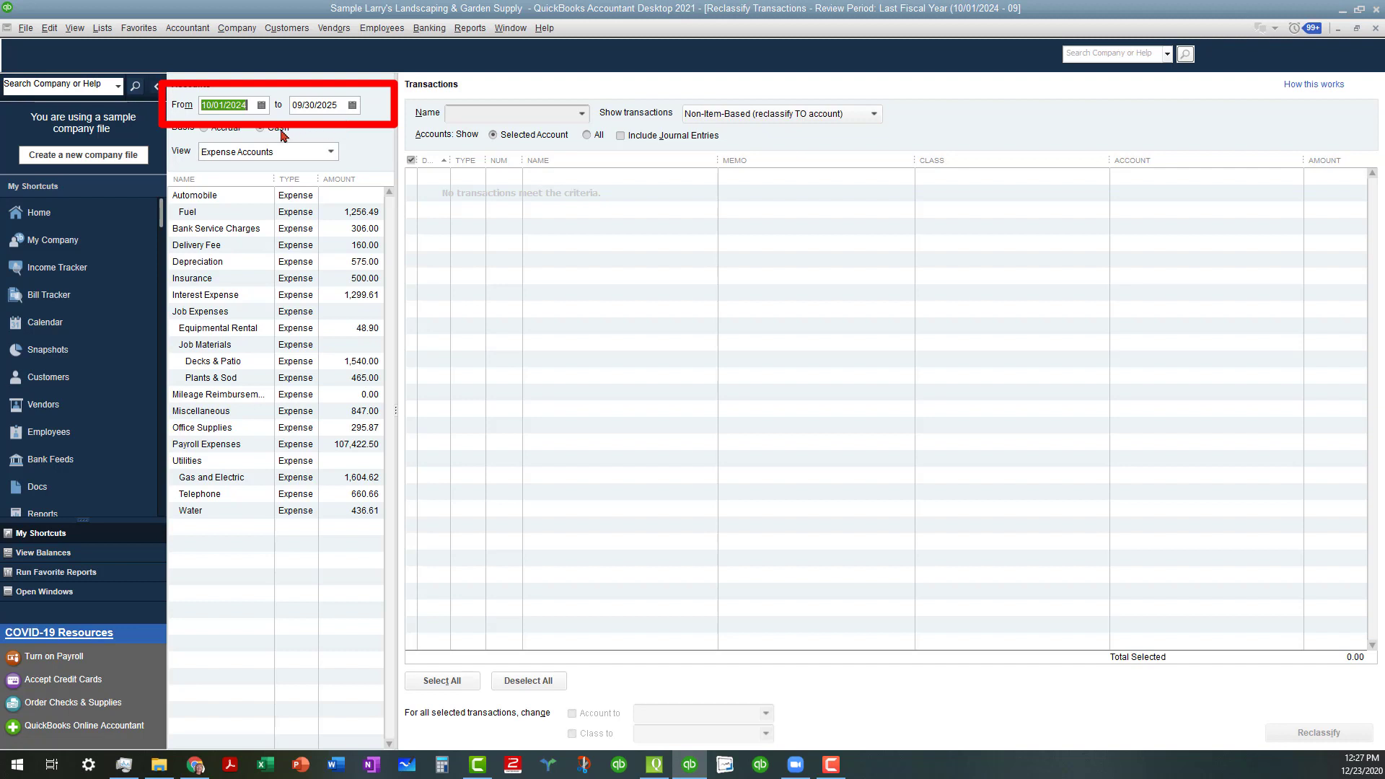
- Switch the account balances to Accrual basis, keeping the Expense Accounts view
click(204, 128)
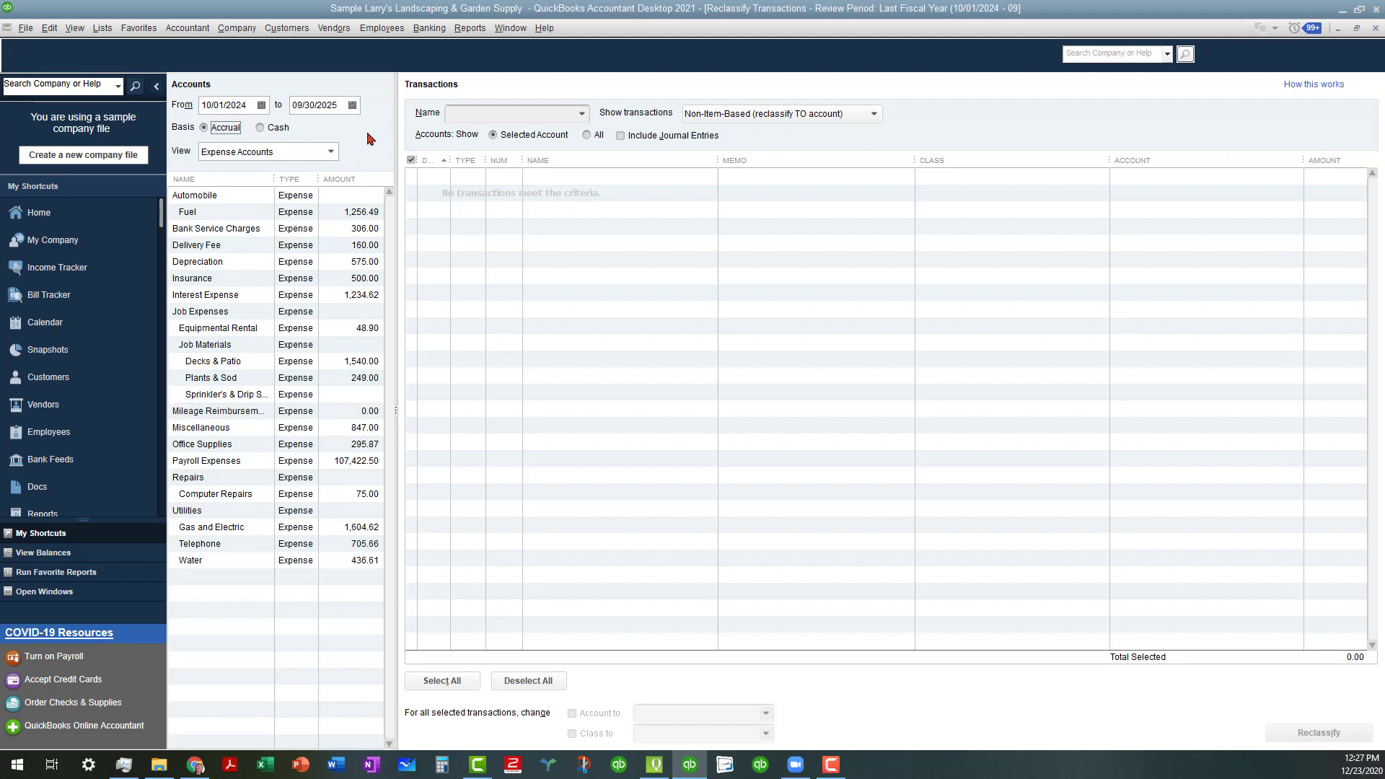
click(333, 153)
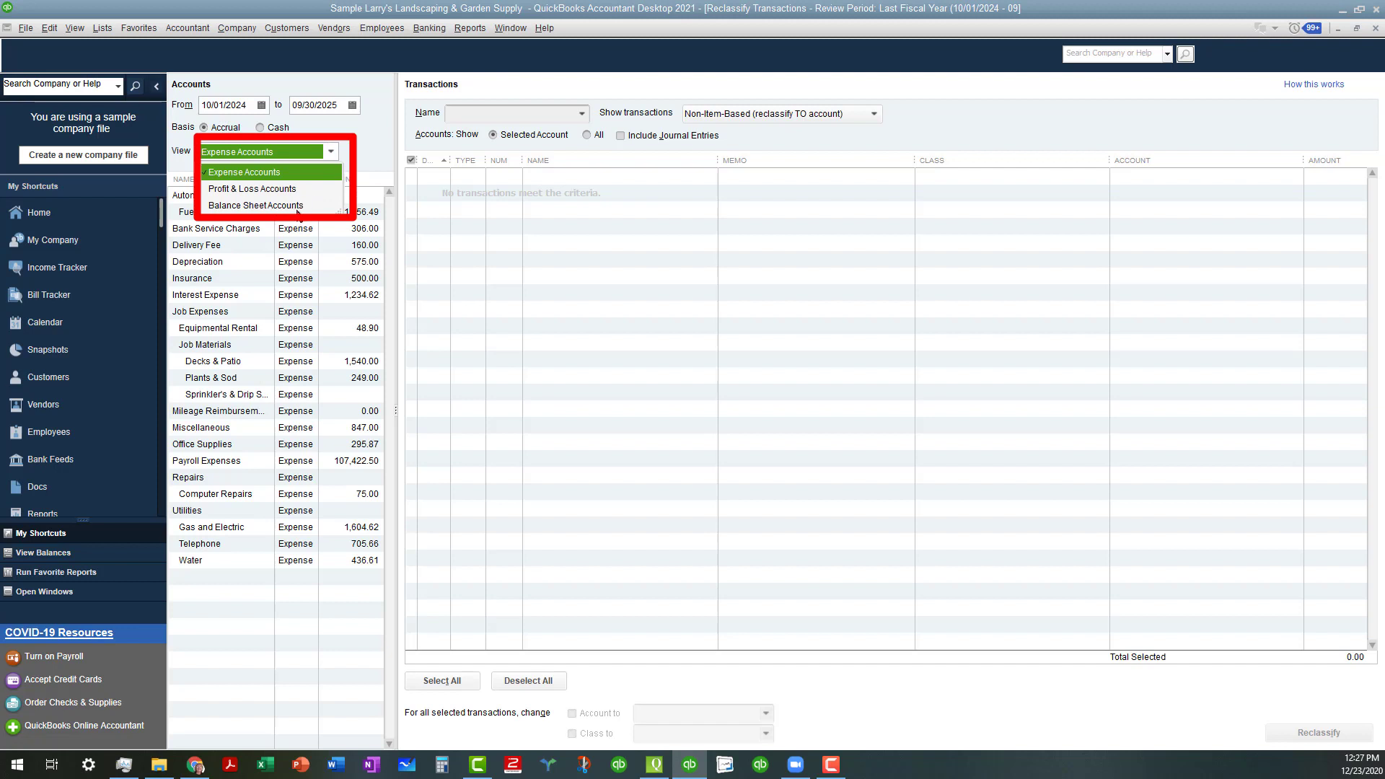
click(368, 142)
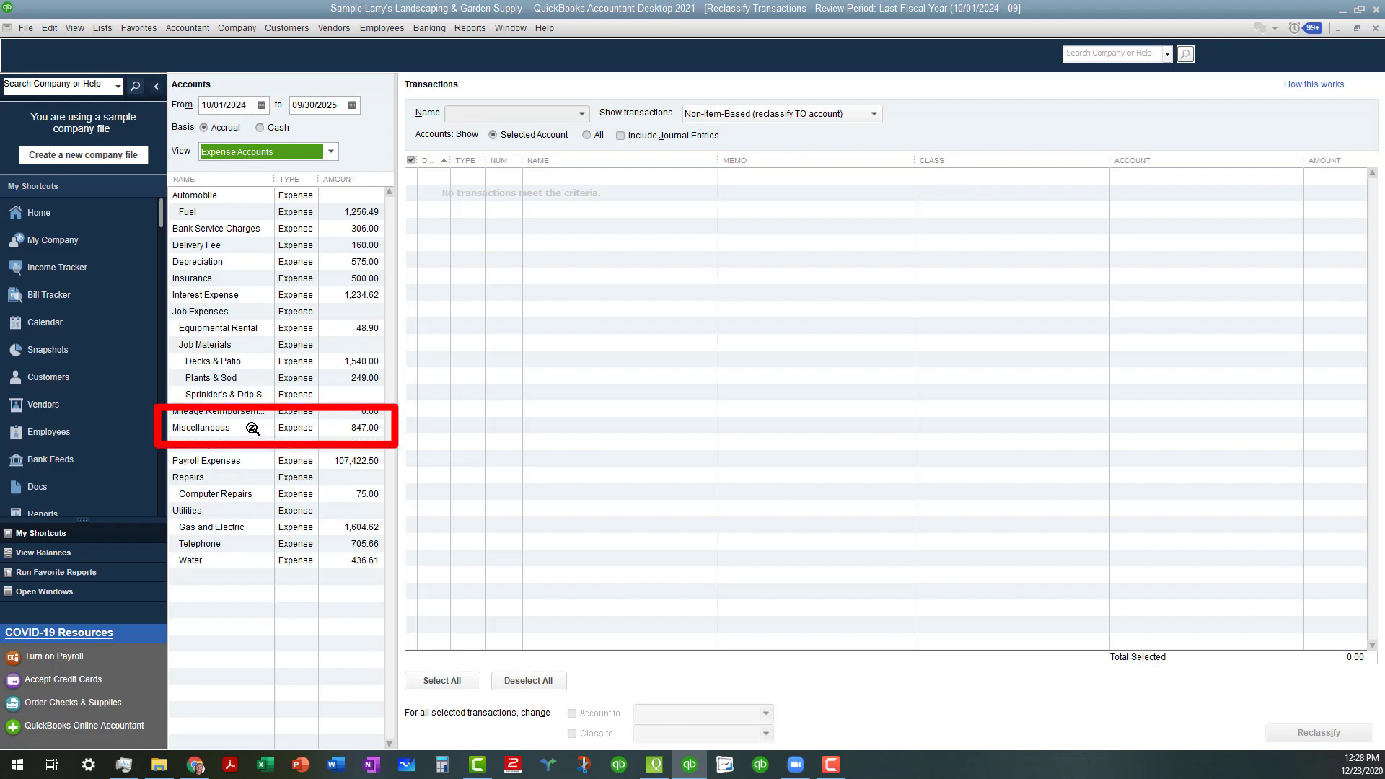
- Show the Miscellaneous account's non-item-based transactions, revealing the 847.00 new-furniture bill
click(358, 428)
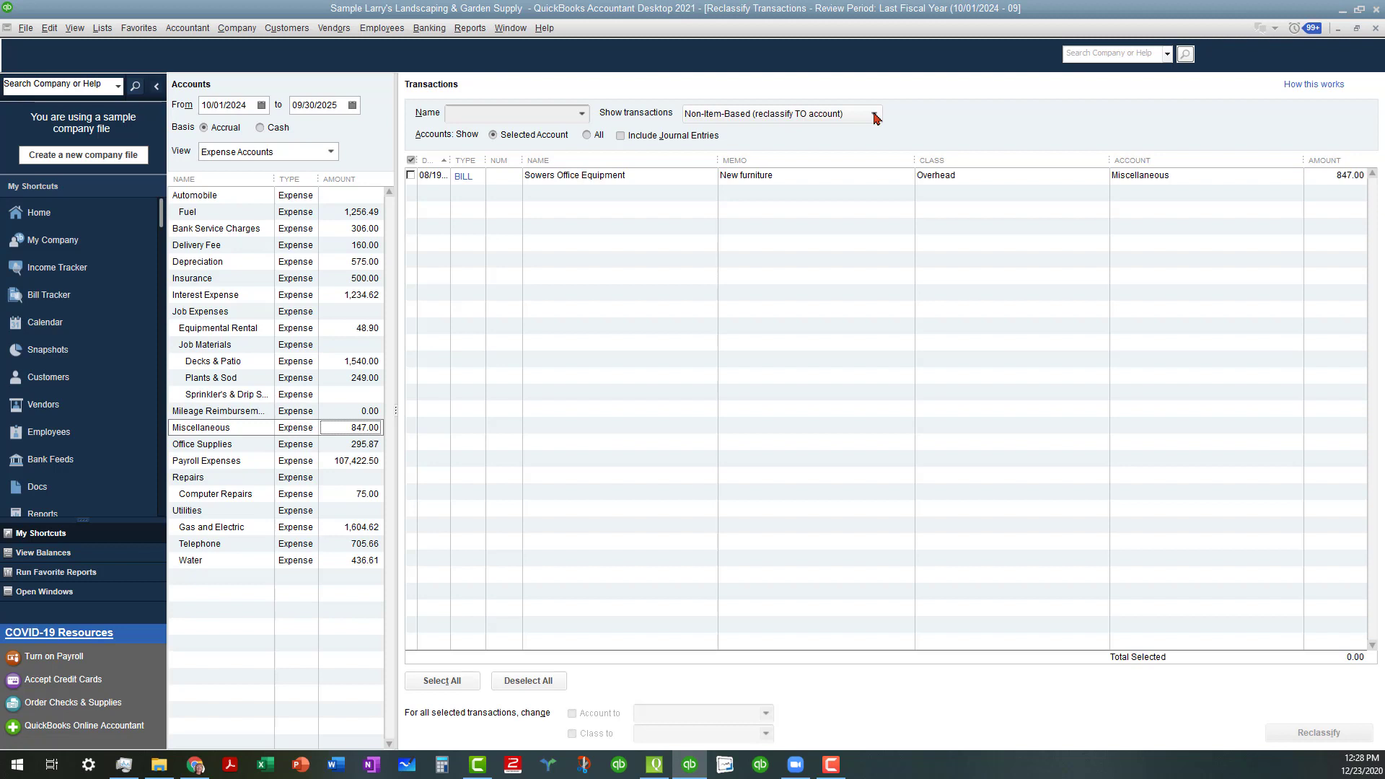
click(875, 115)
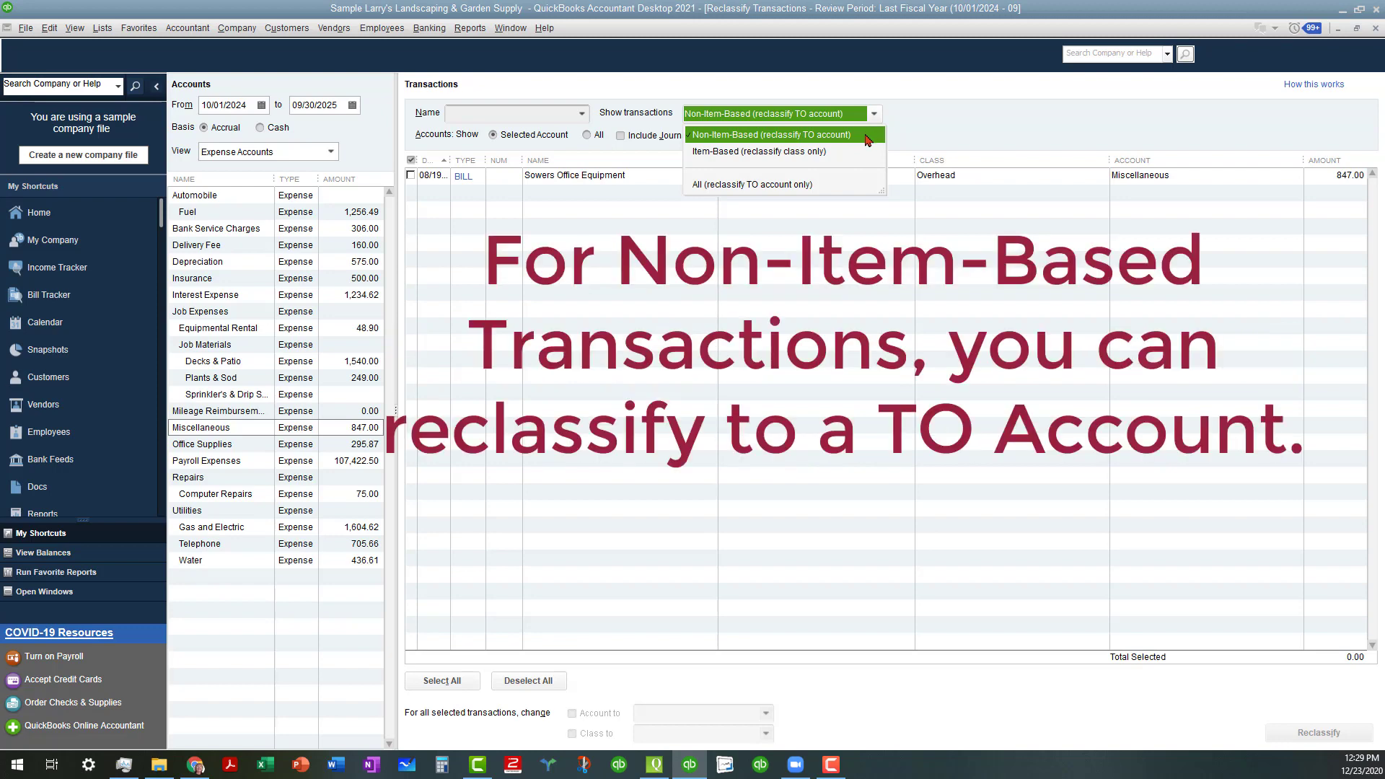
click(868, 139)
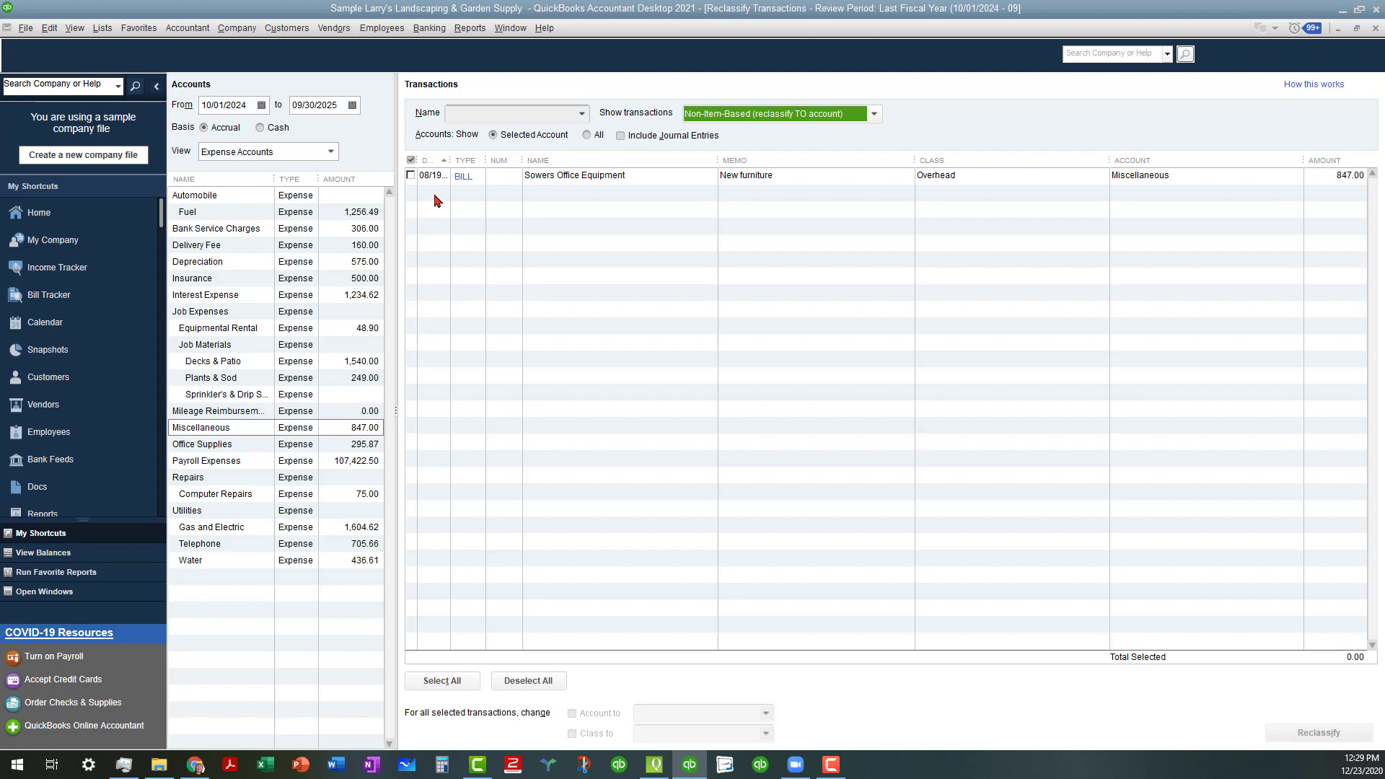
- Reclassify the 847.00 Sowers Office Equipment bill to the Office Furniture:Reception Desk account
click(411, 174)
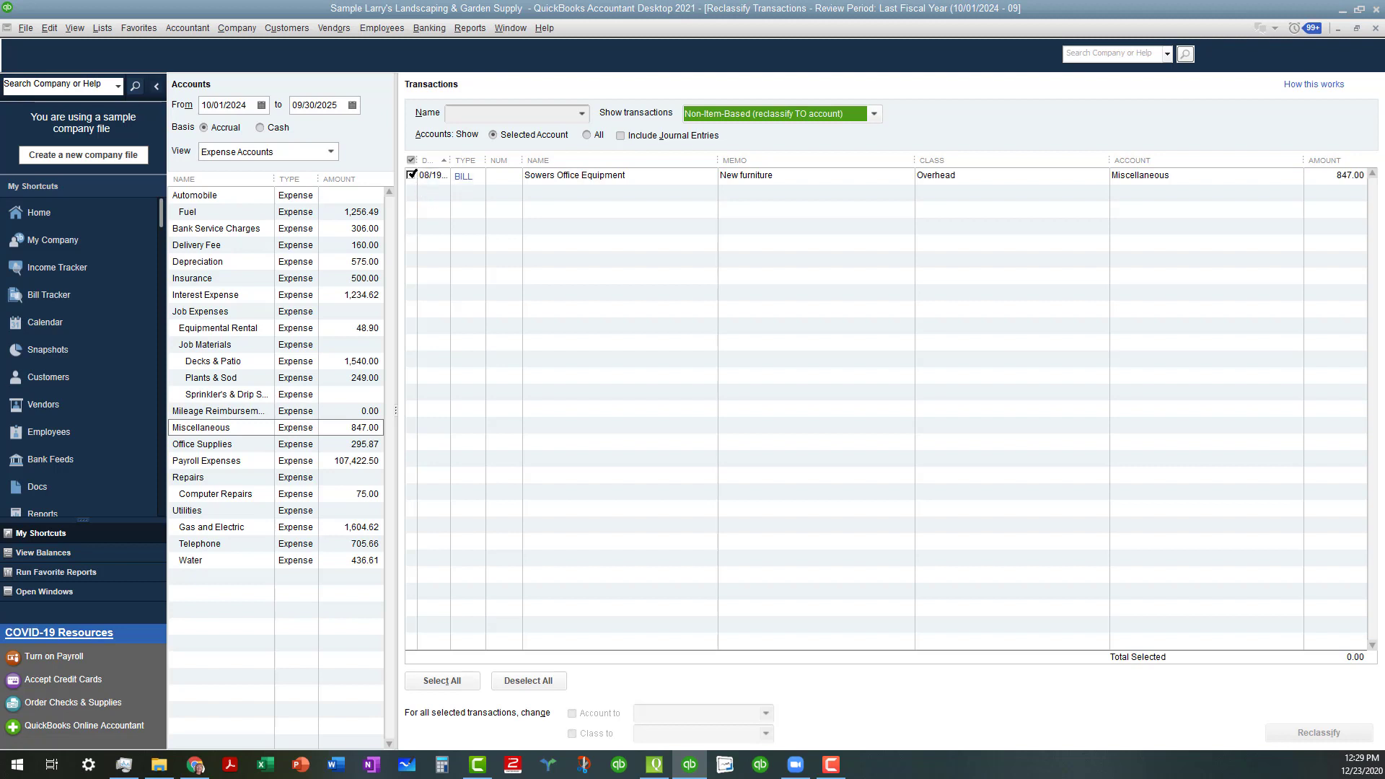
click(411, 174)
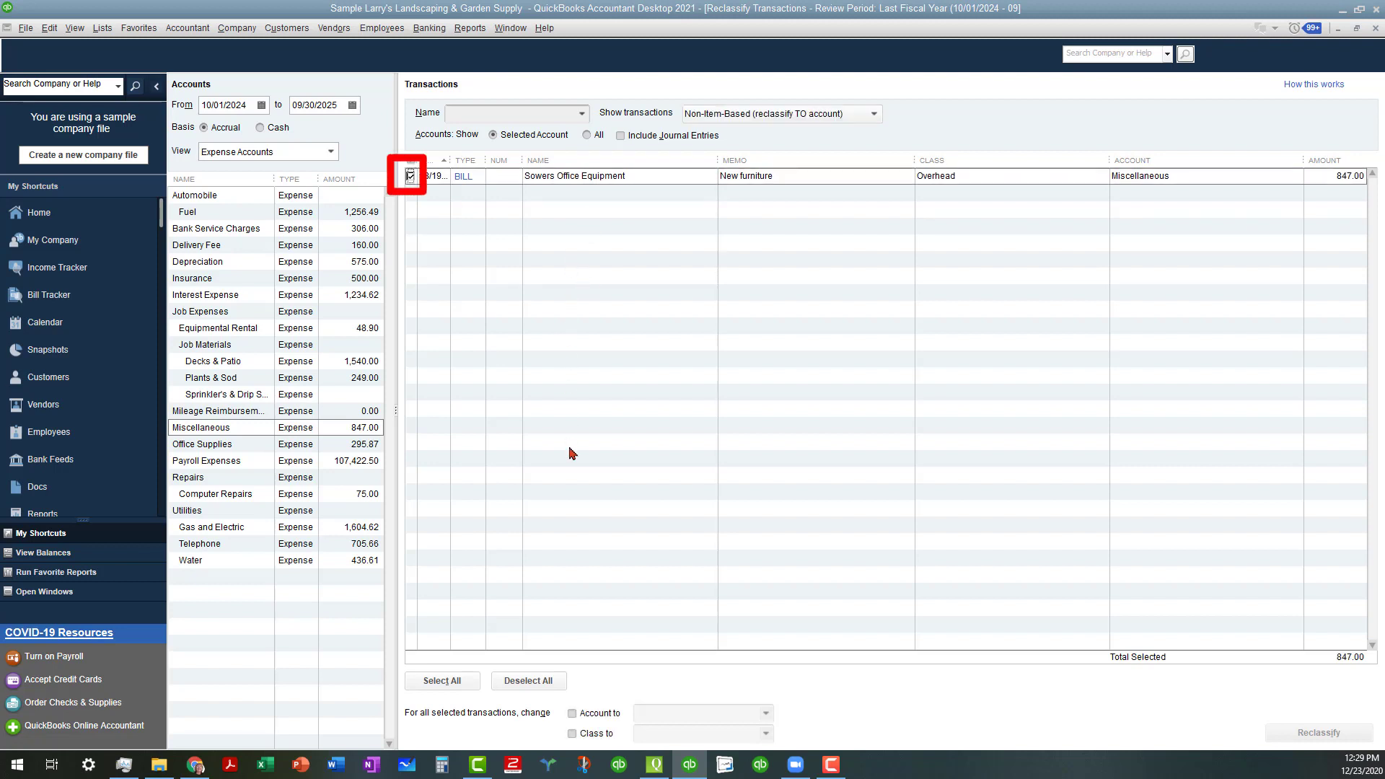
click(572, 714)
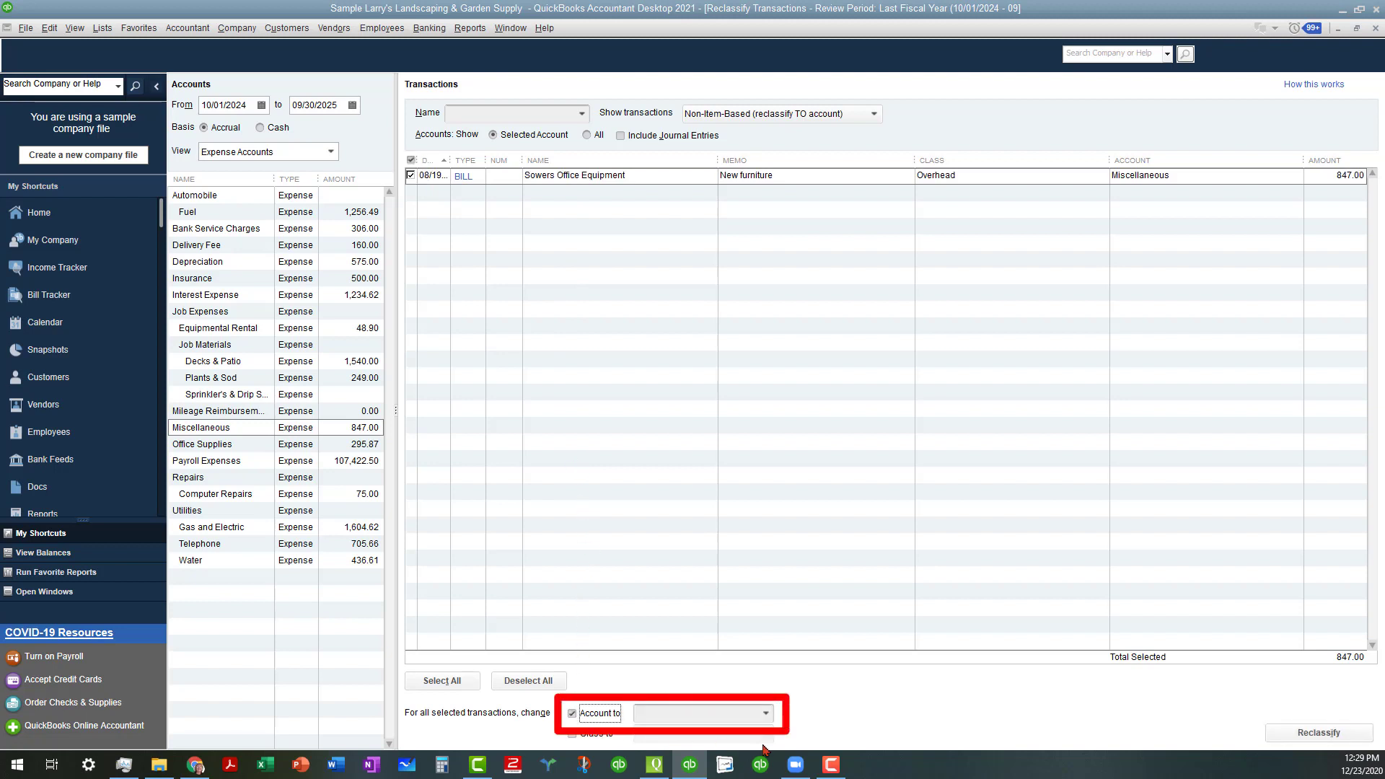
click(766, 713)
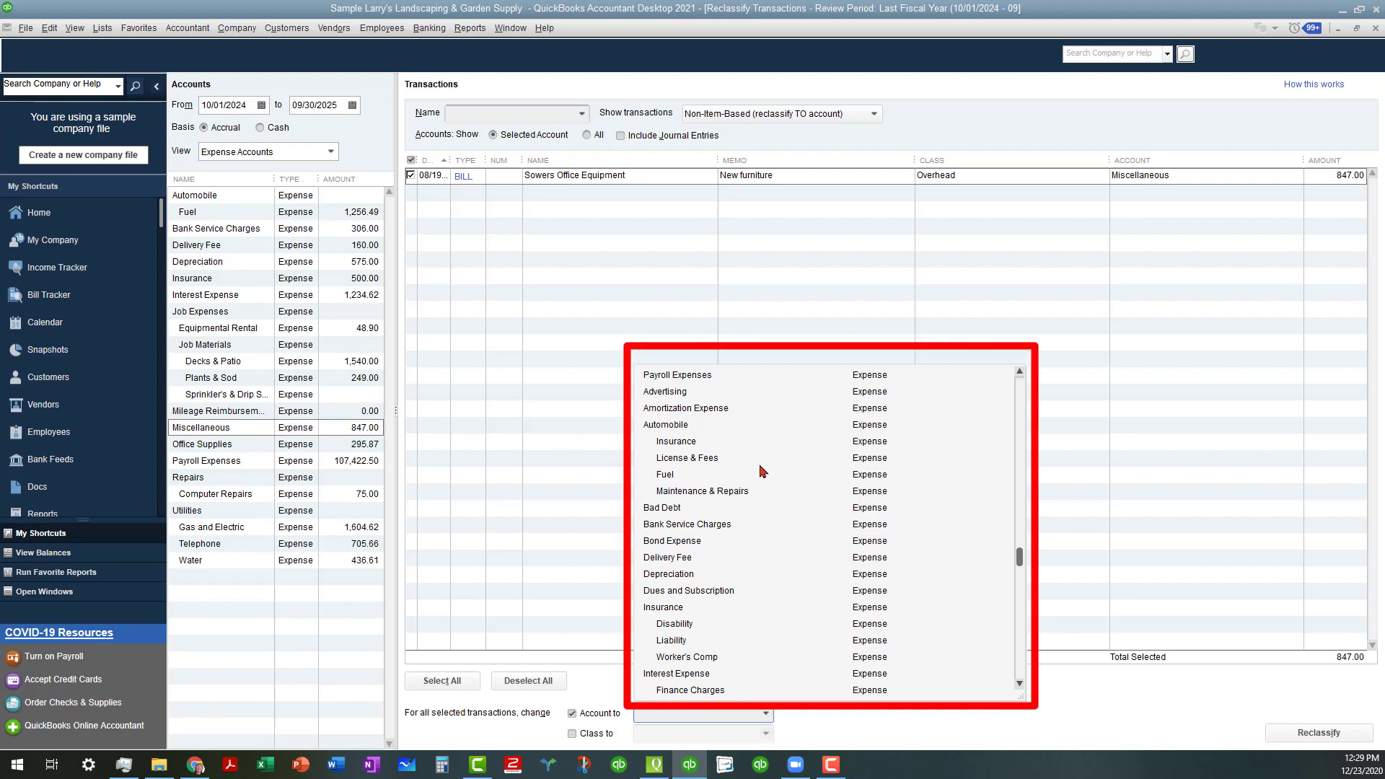
scroll(756, 470, up, 8)
scroll(758, 472, up, 8)
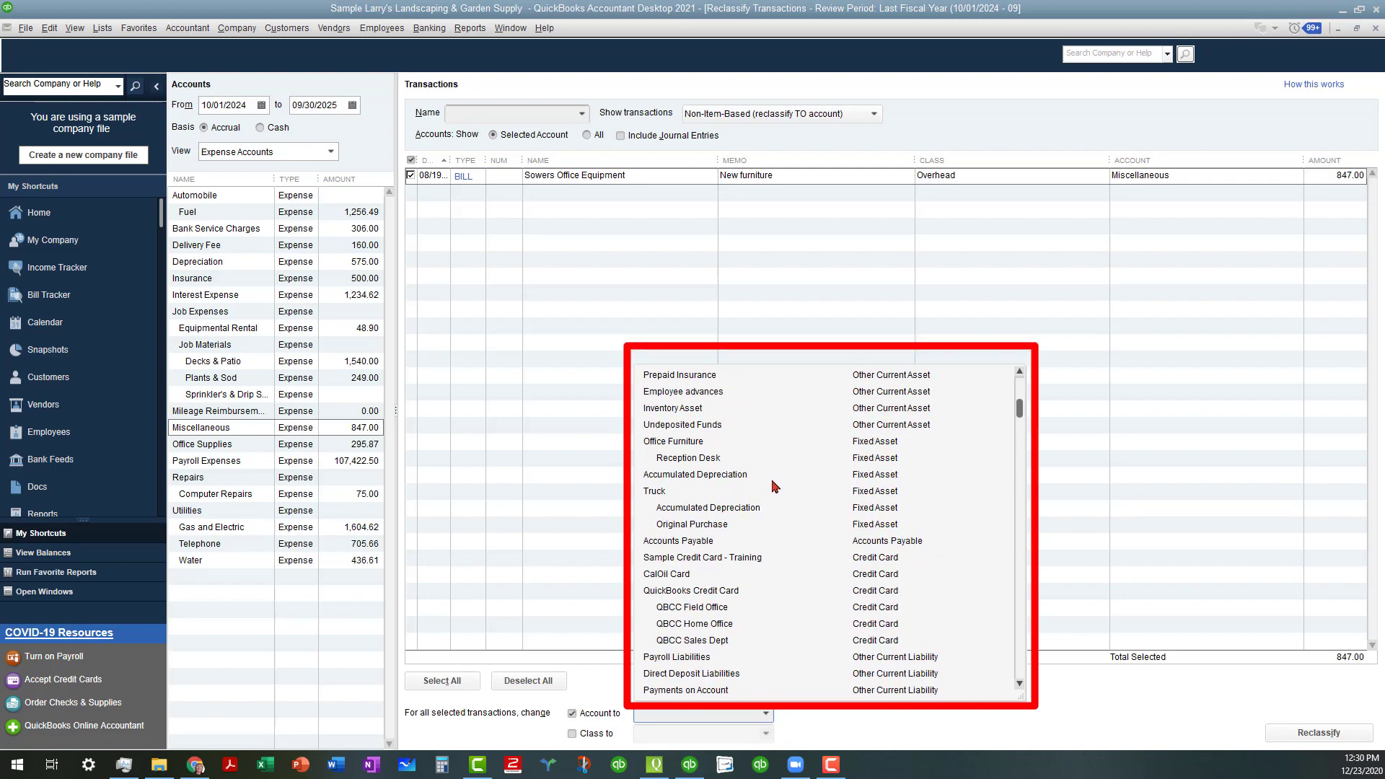
click(711, 458)
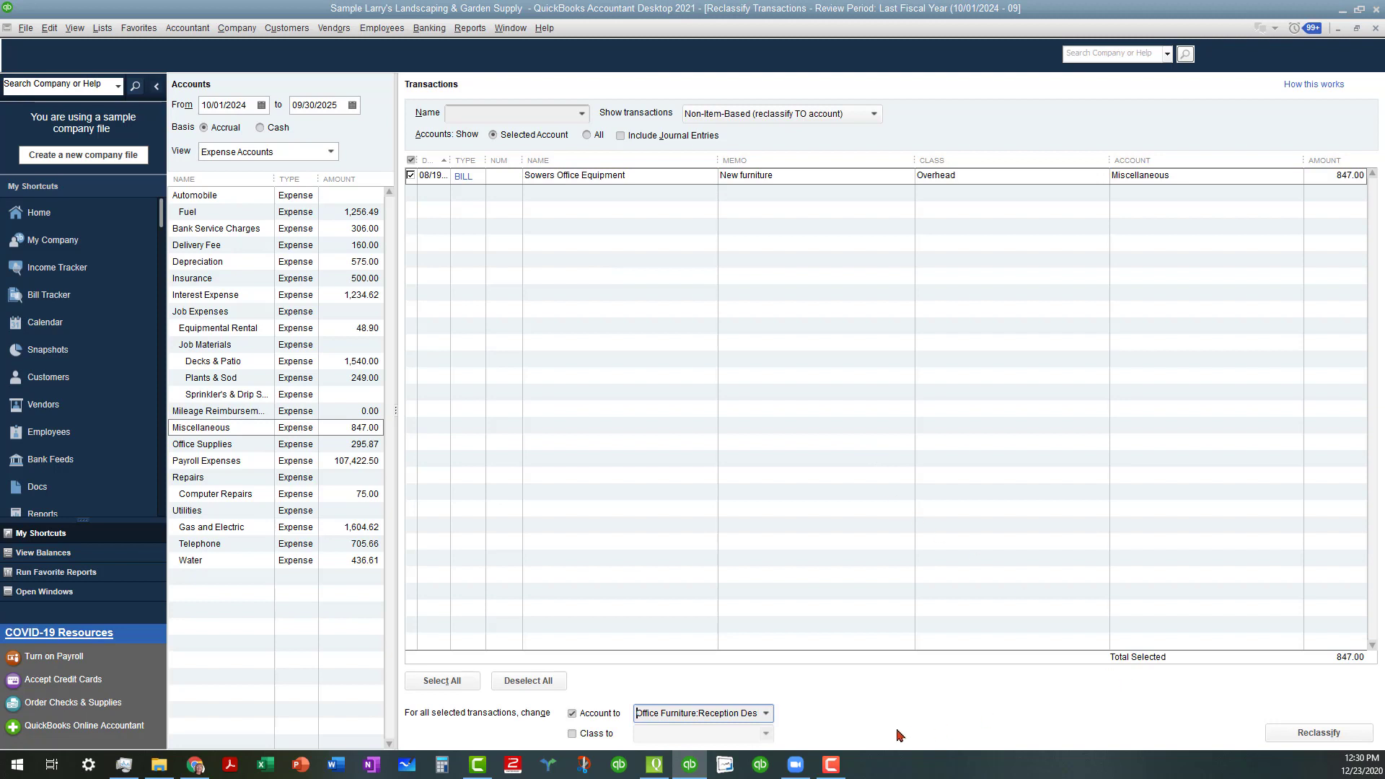
click(1323, 734)
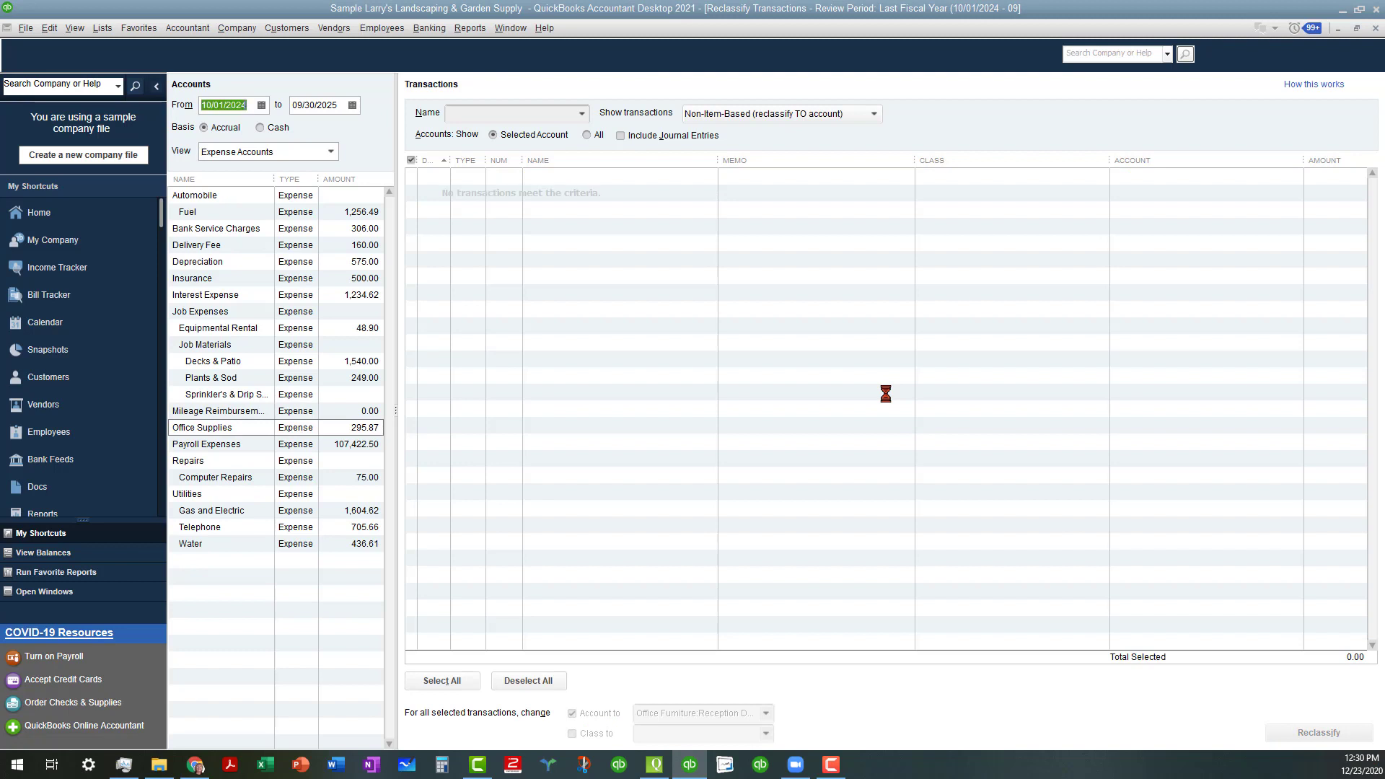
- Switch the view to Balance Sheet Accounts and select the Checking account
click(332, 153)
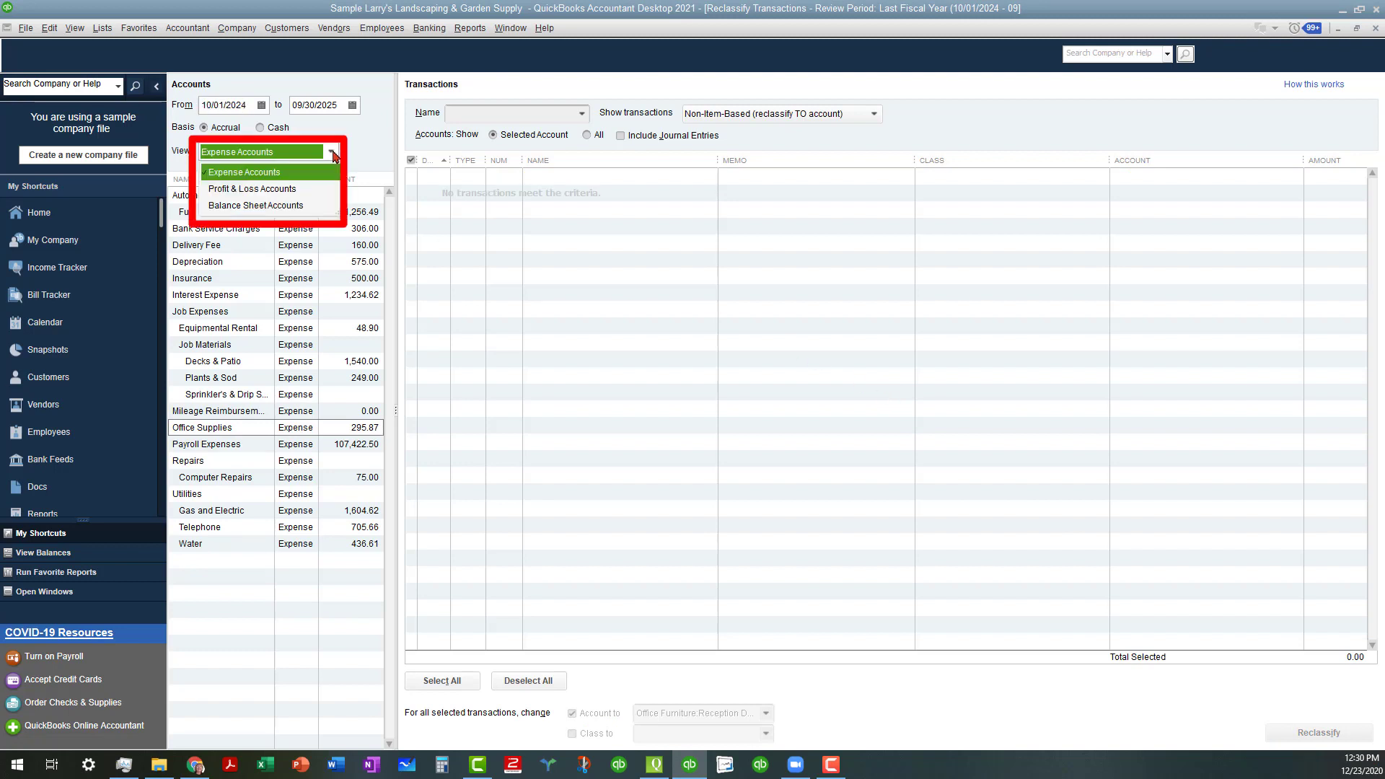
click(306, 207)
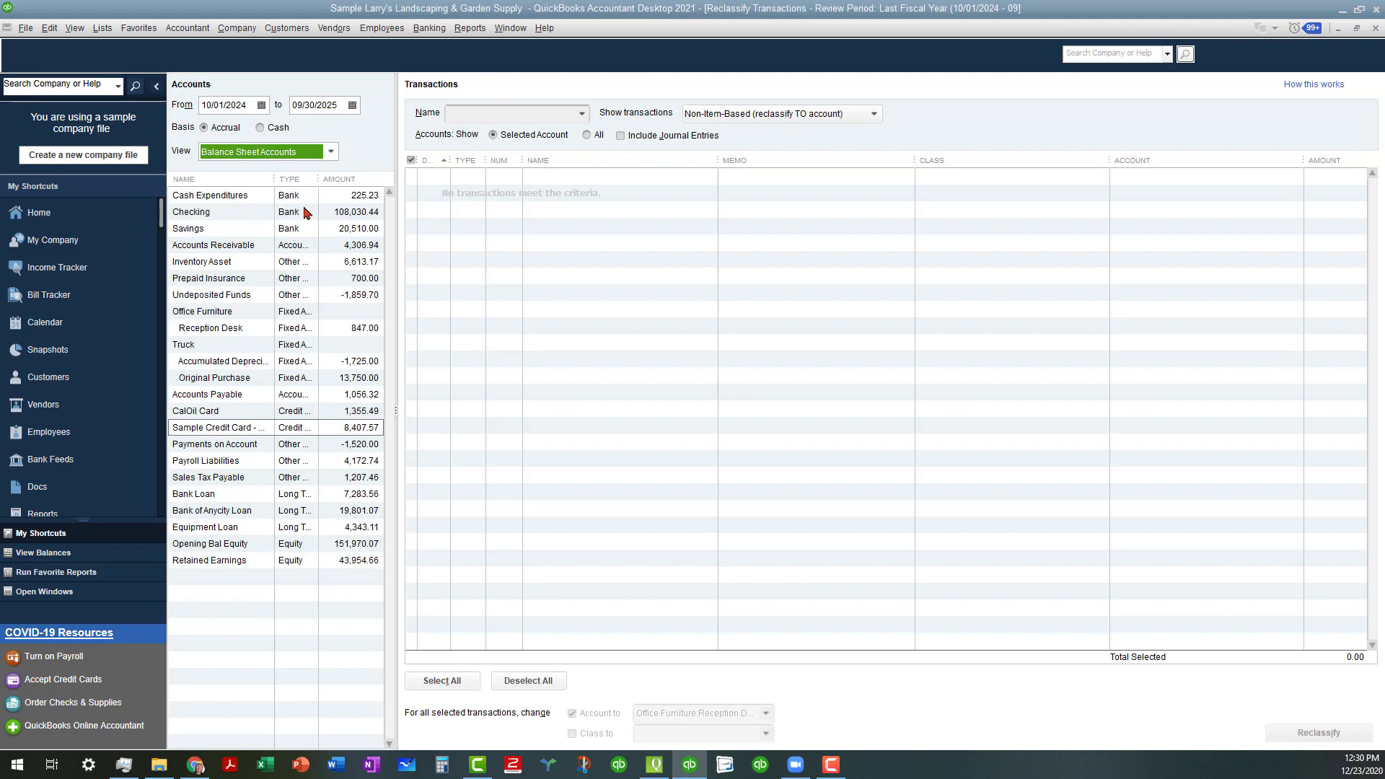
click(360, 211)
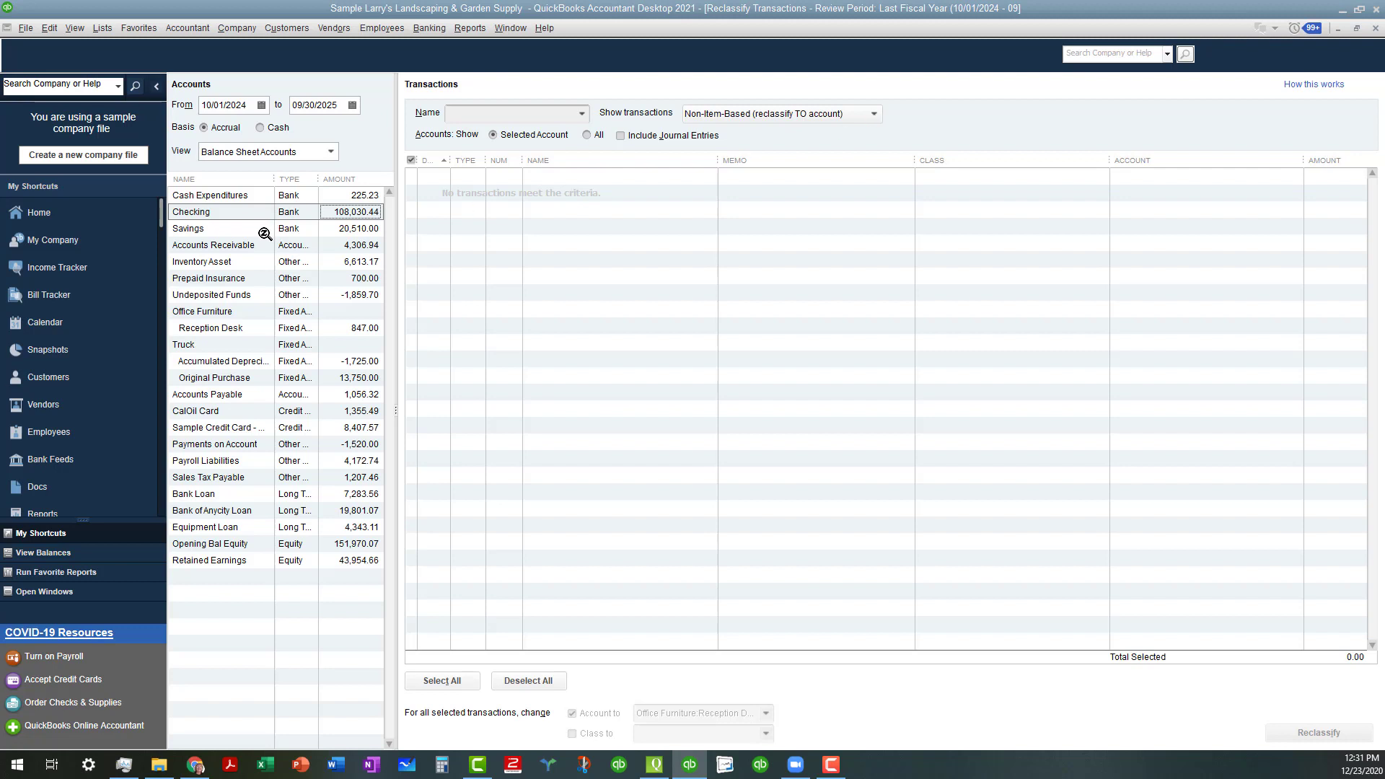
- Show transactions written from Checking, sorted ascending by the TYPE column
click(874, 114)
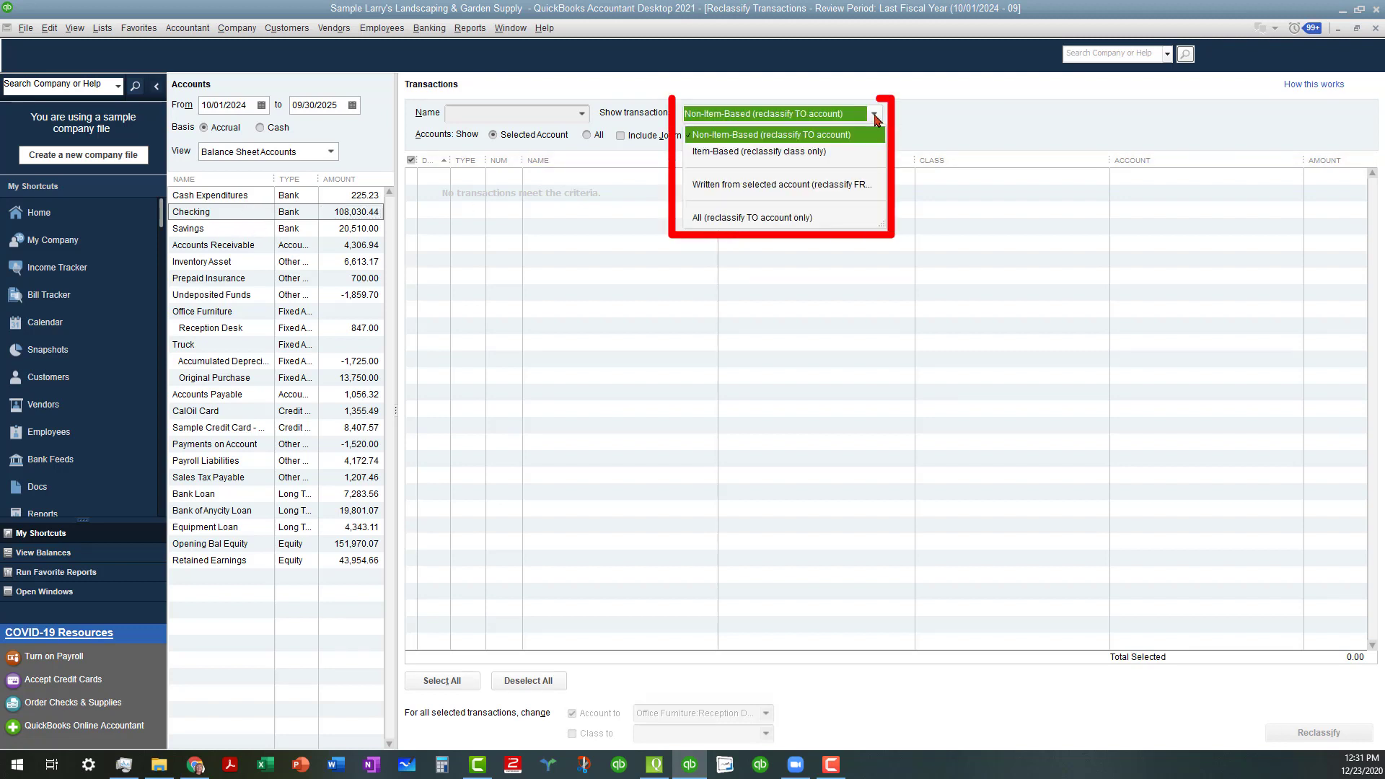
click(794, 191)
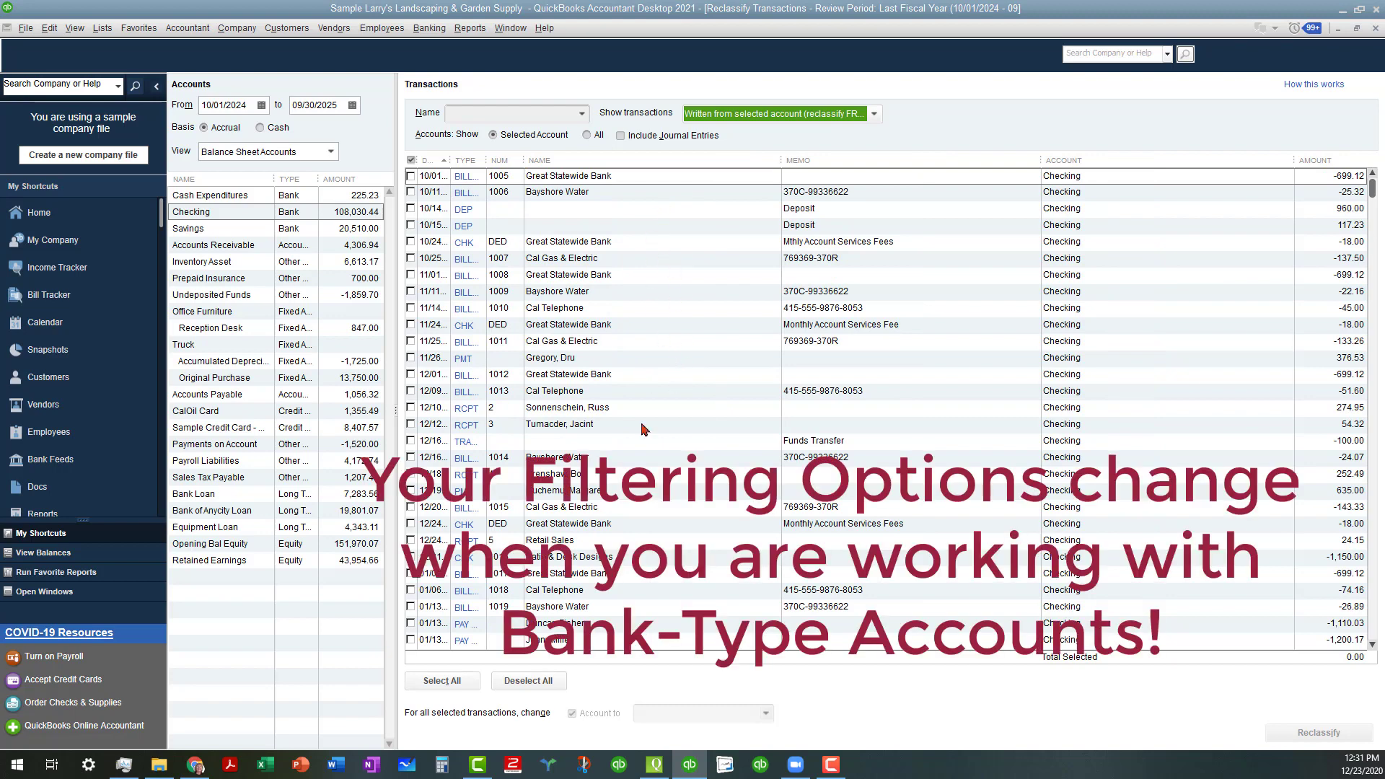
click(468, 163)
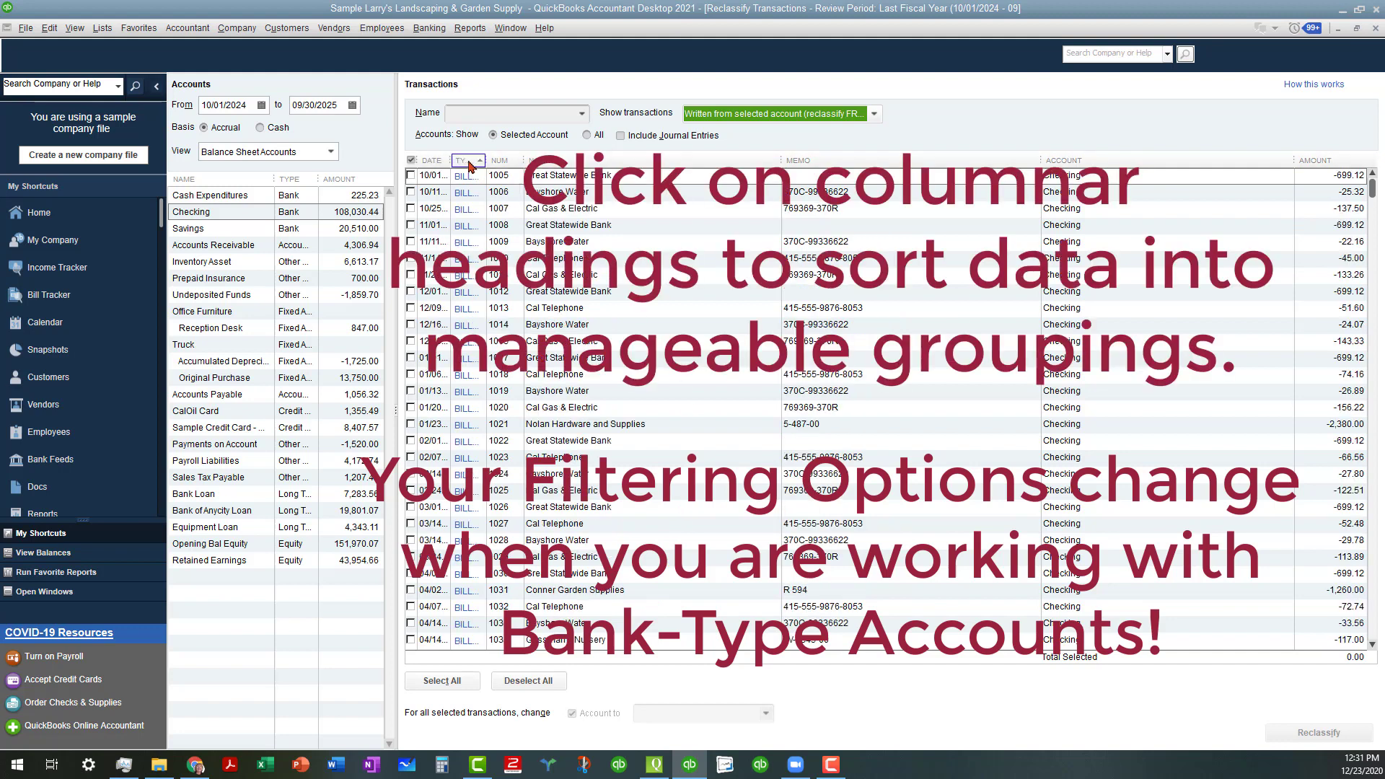
click(470, 163)
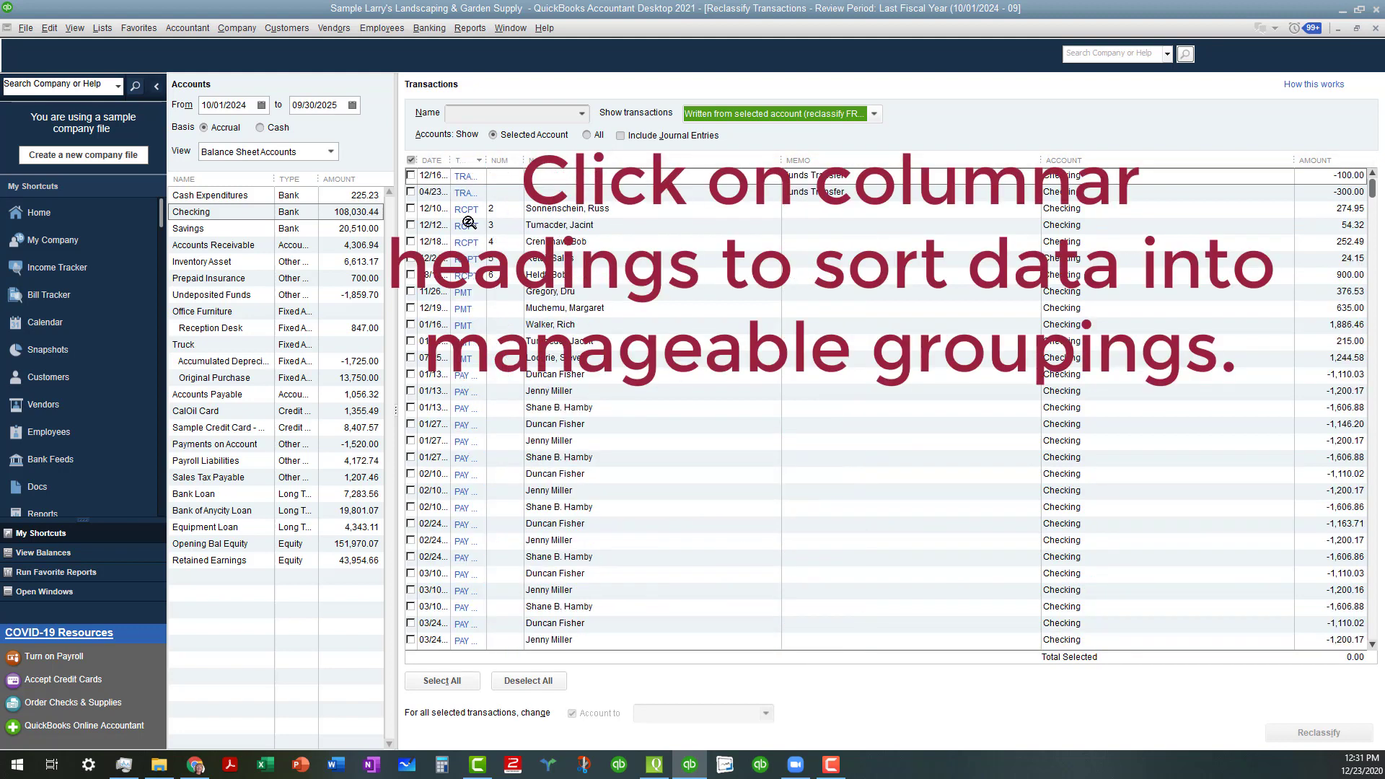
click(473, 164)
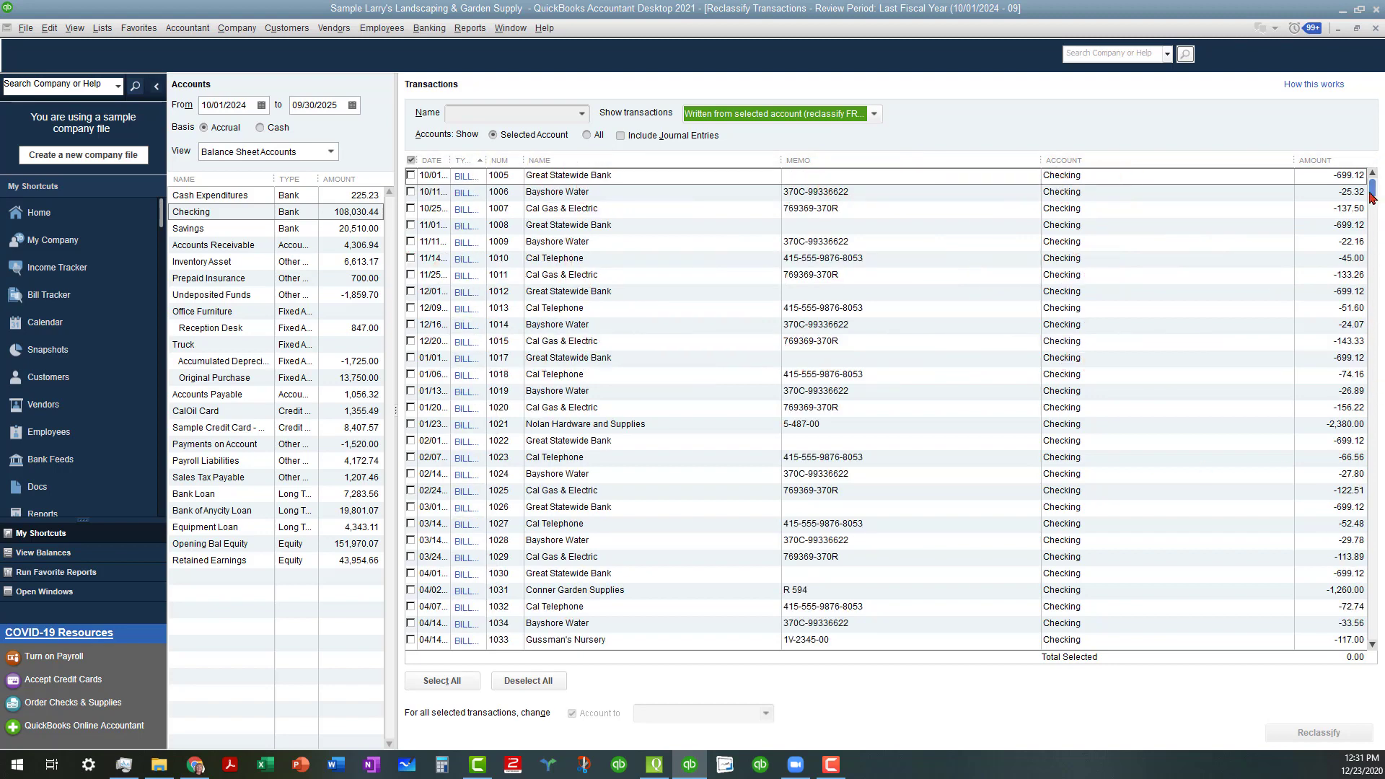
drag(1373, 194, 1361, 341)
scroll(1354, 340, up, 1)
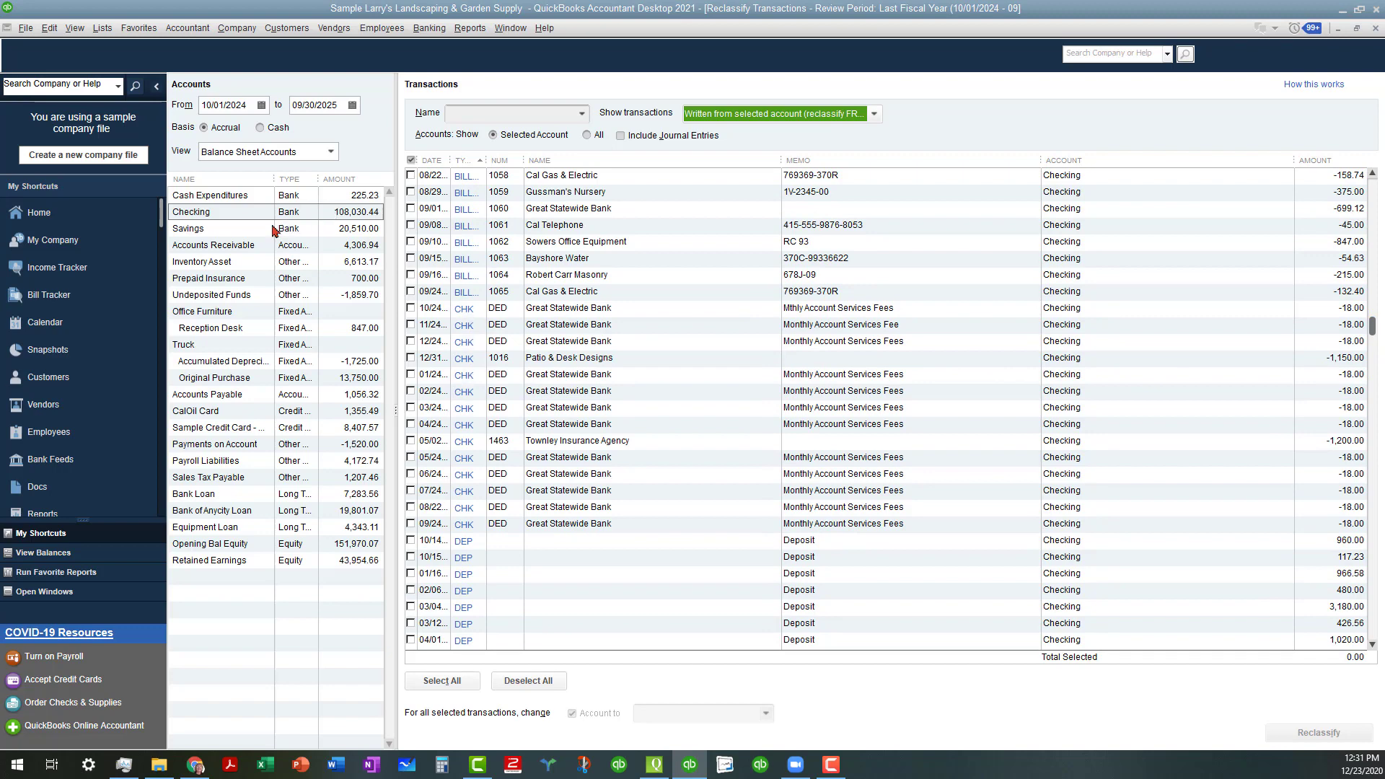
- Mark the 11/15 and 12/15 Savings debits (-15.00 total) with Barter Account as the new account
click(225, 229)
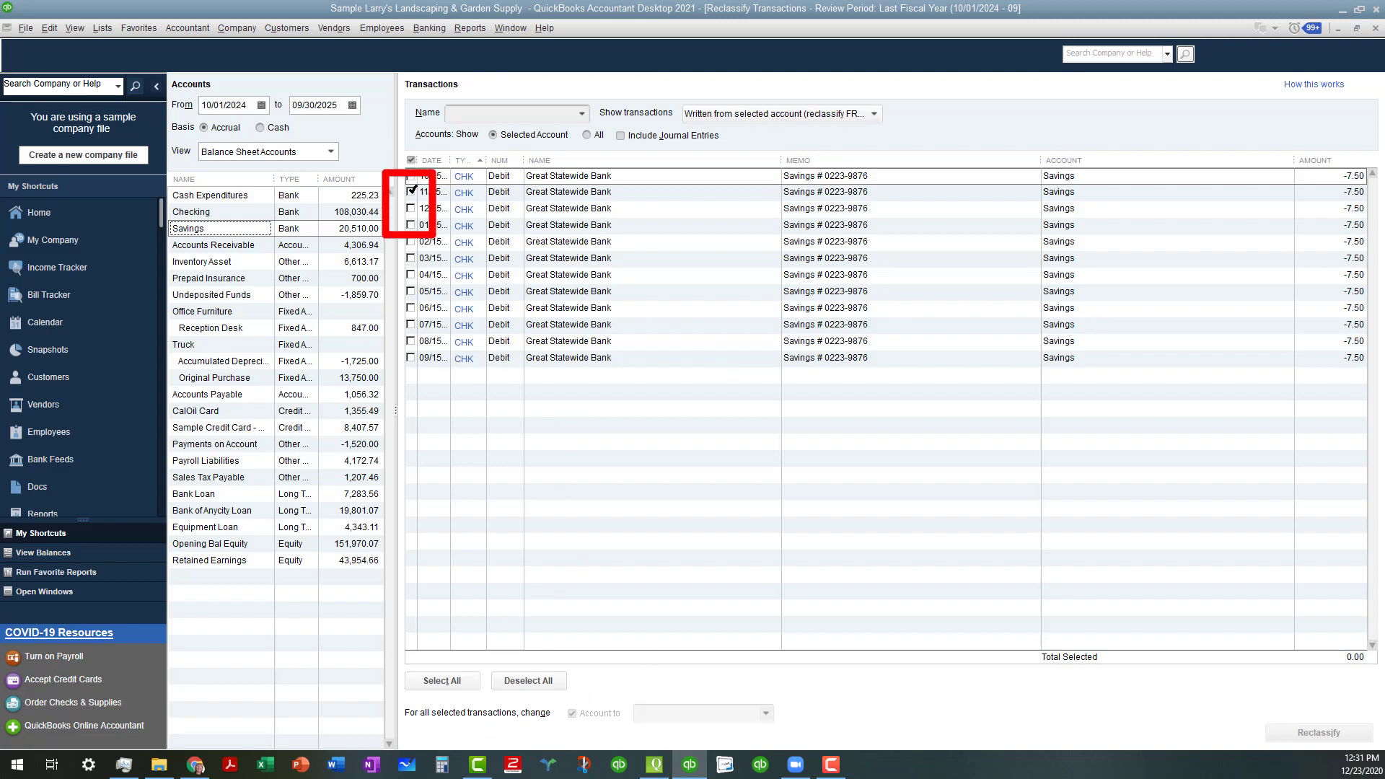
click(410, 192)
click(410, 208)
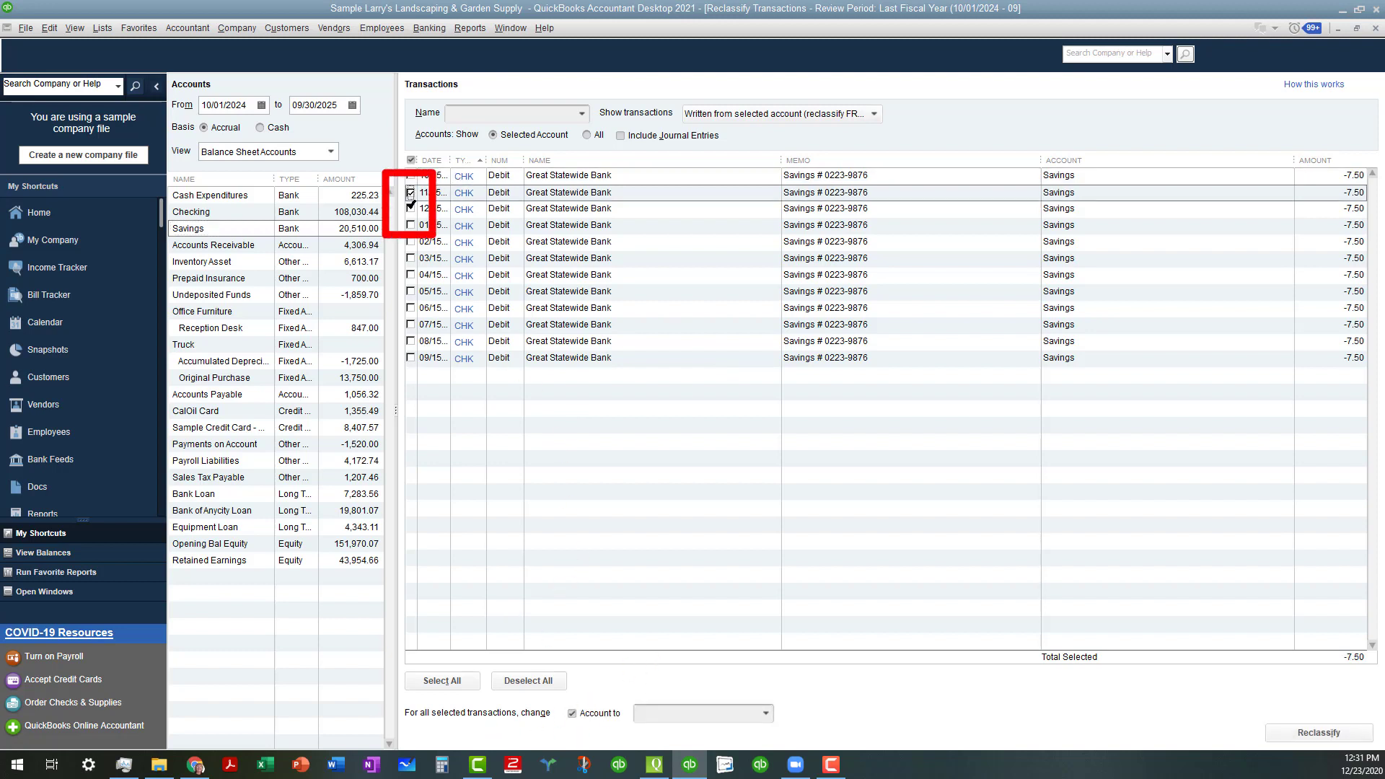
click(767, 714)
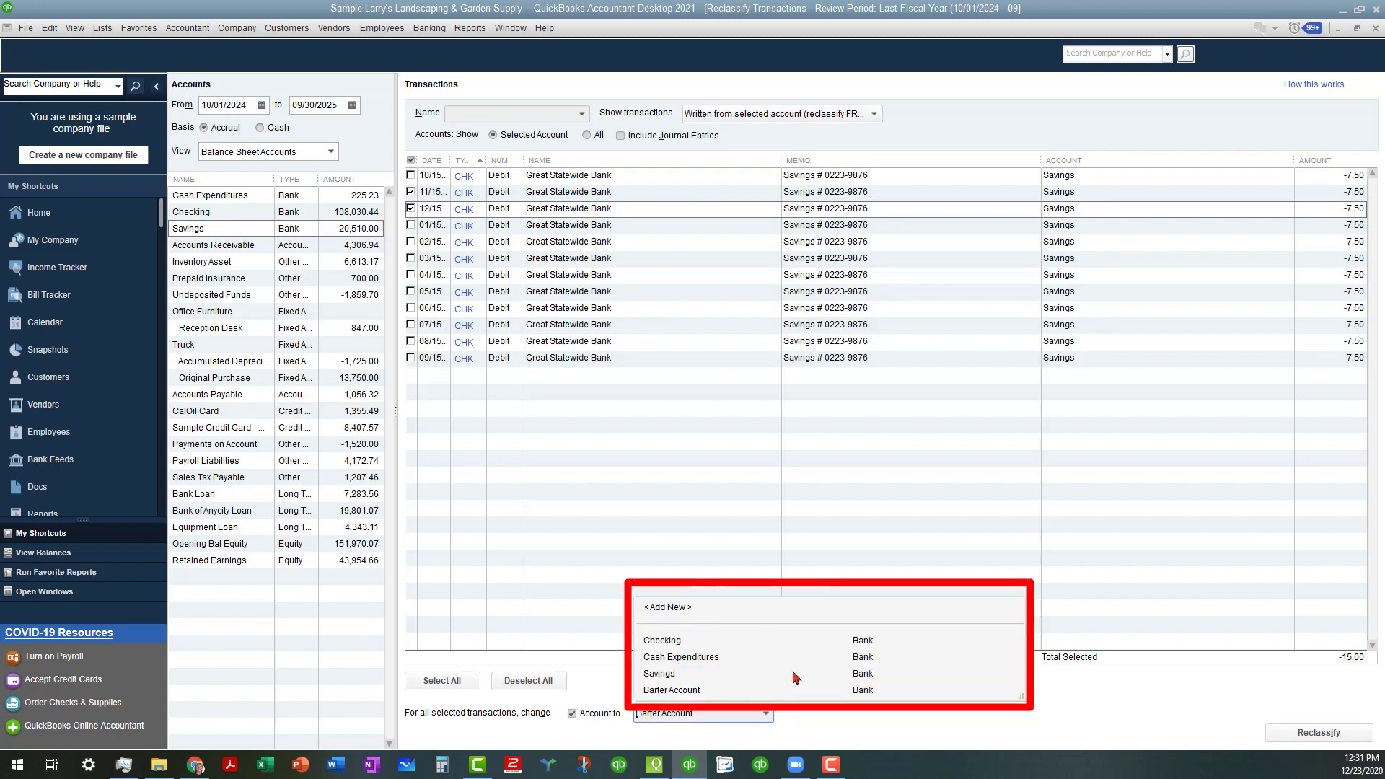
click(831, 731)
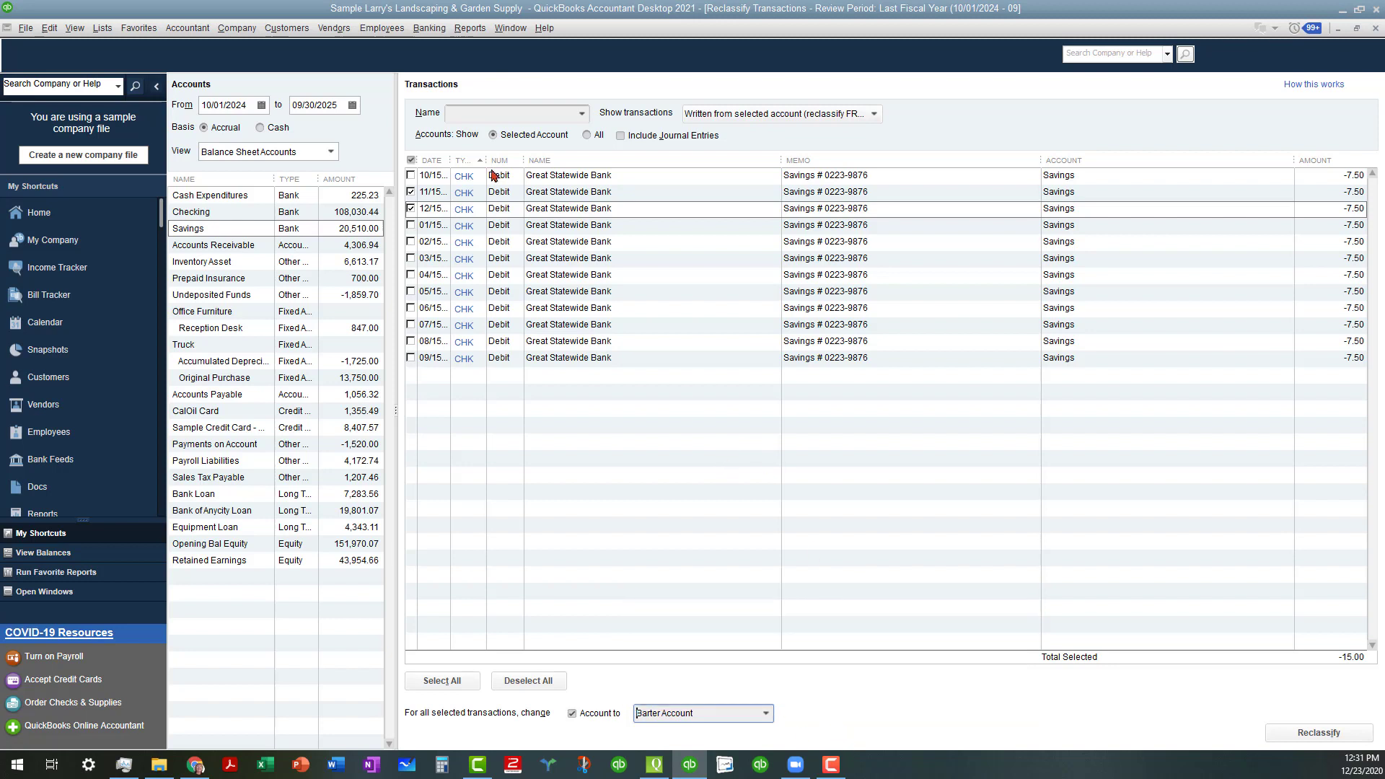
click(411, 160)
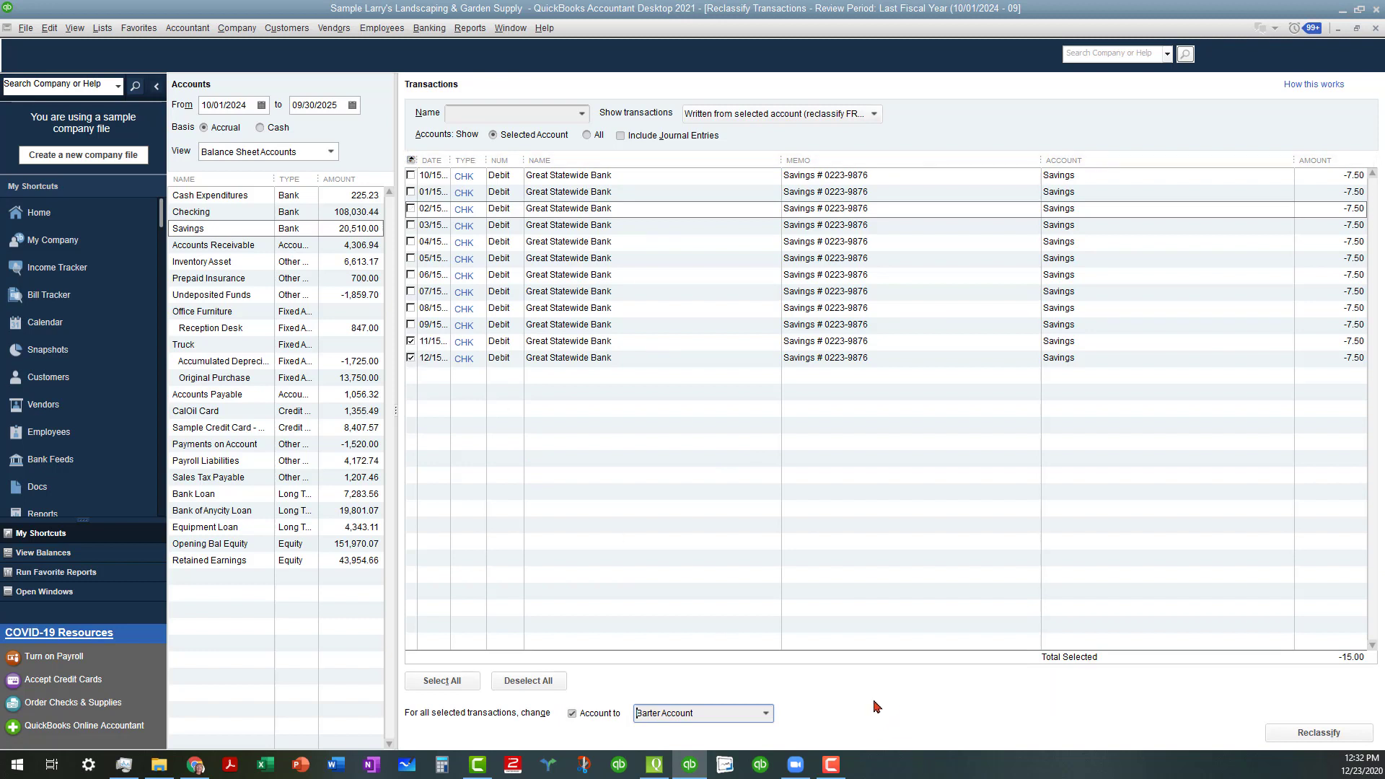